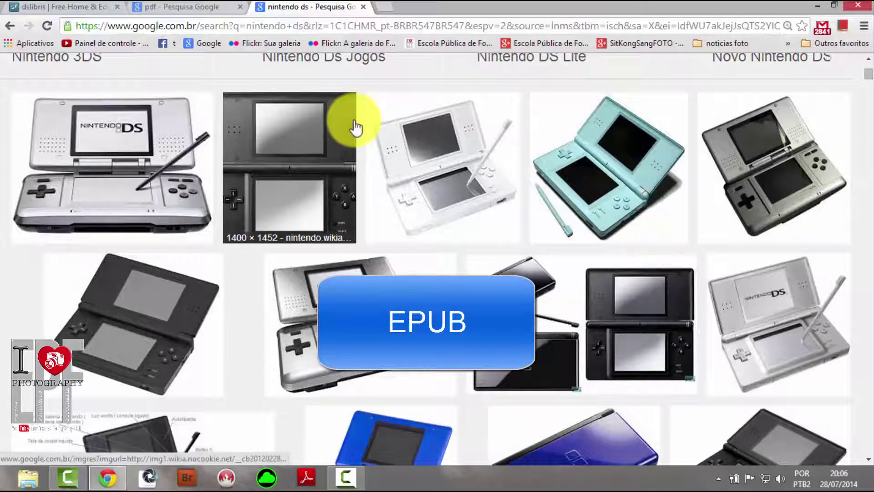
- Download dslibris-1.4.9.zip from the dslibris SourceForge page, then open the archive in WinRAR and dismiss the licence notice
left_click(80, 10)
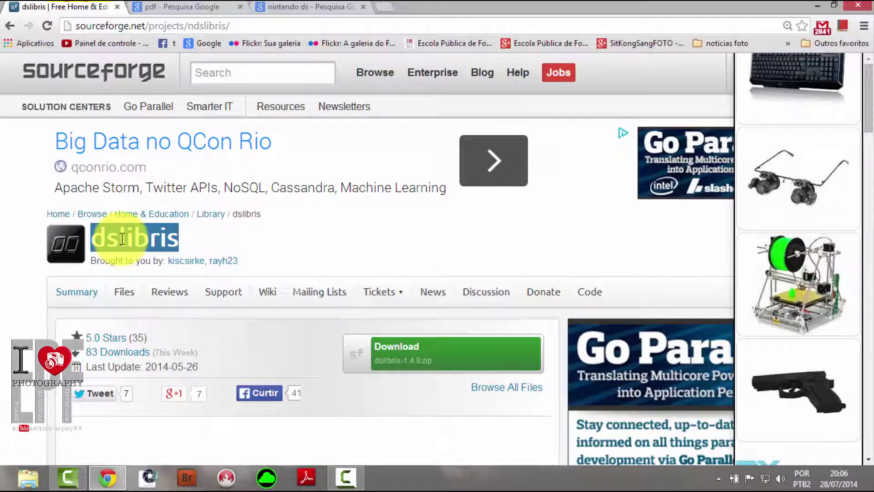
left_click(201, 246)
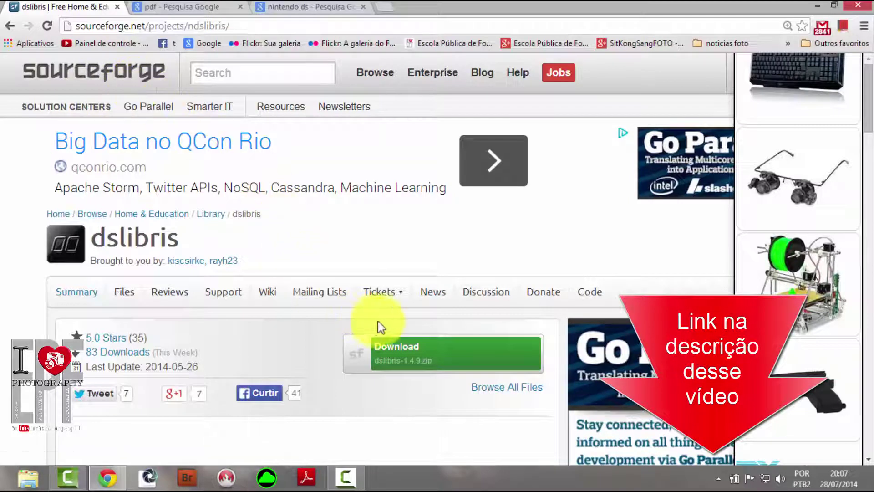
left_click(433, 363)
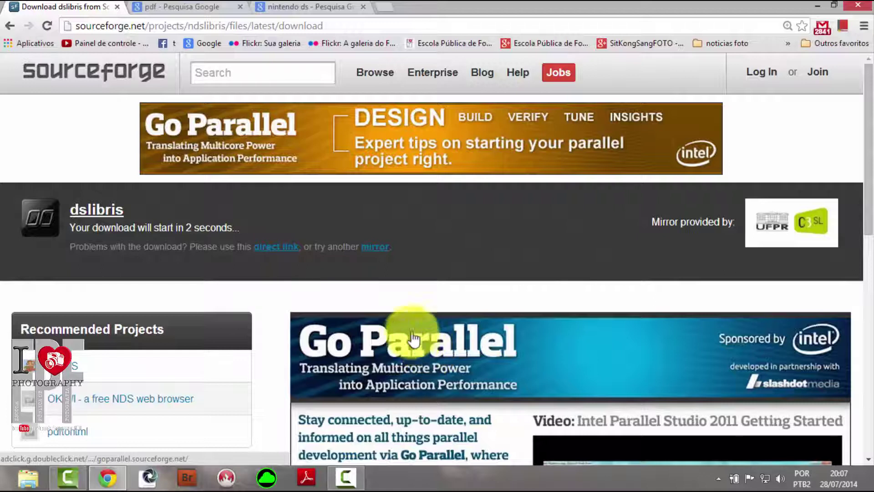
scroll(323, 273, "down", 4)
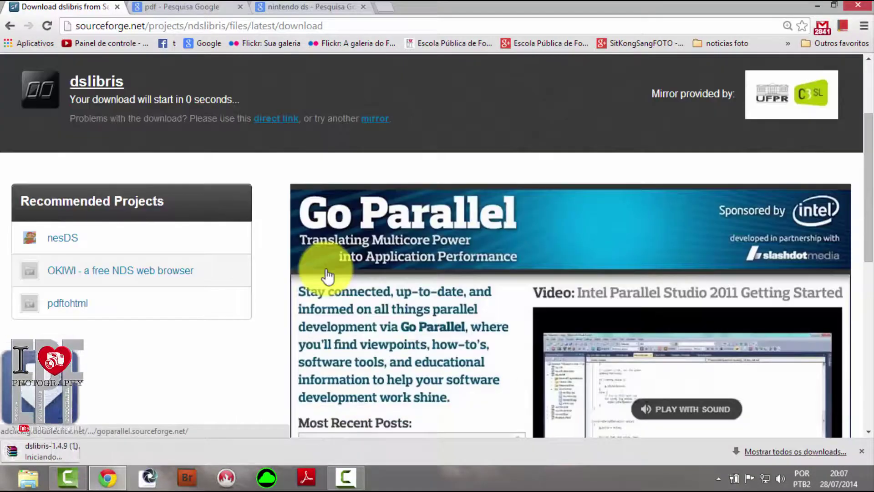
left_click(88, 454)
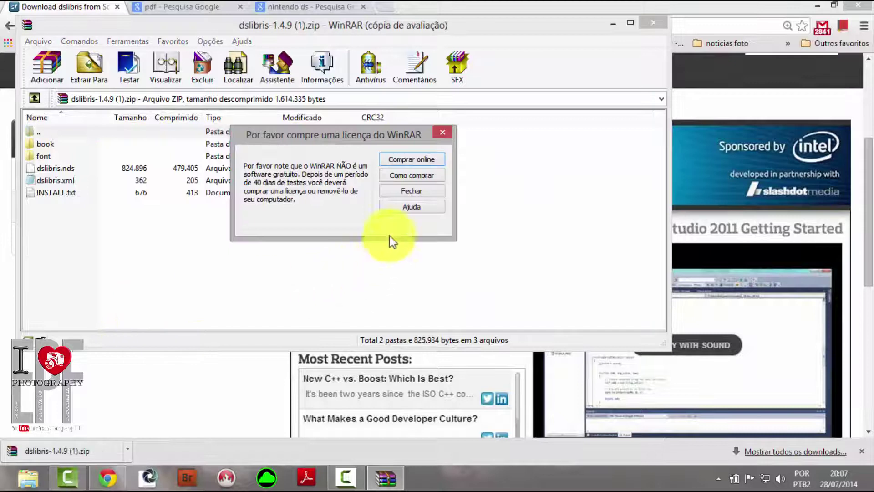
left_click(390, 193)
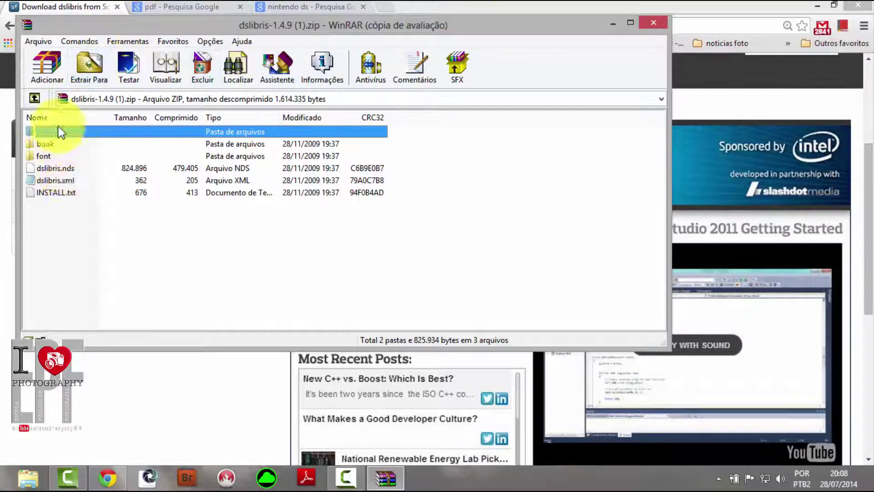
- Extract the archive's contents into a new desktop folder named dslibris and close the archive window
left_click(89, 74)
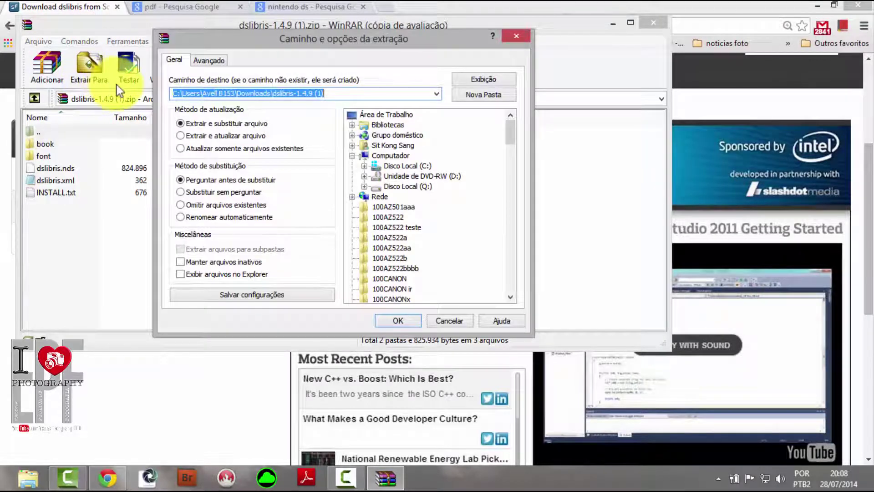
left_click(365, 114)
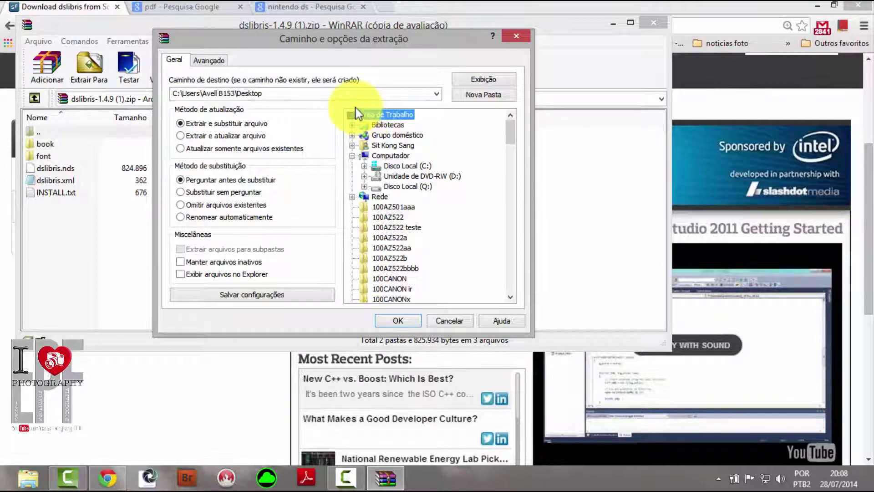
left_click(459, 95)
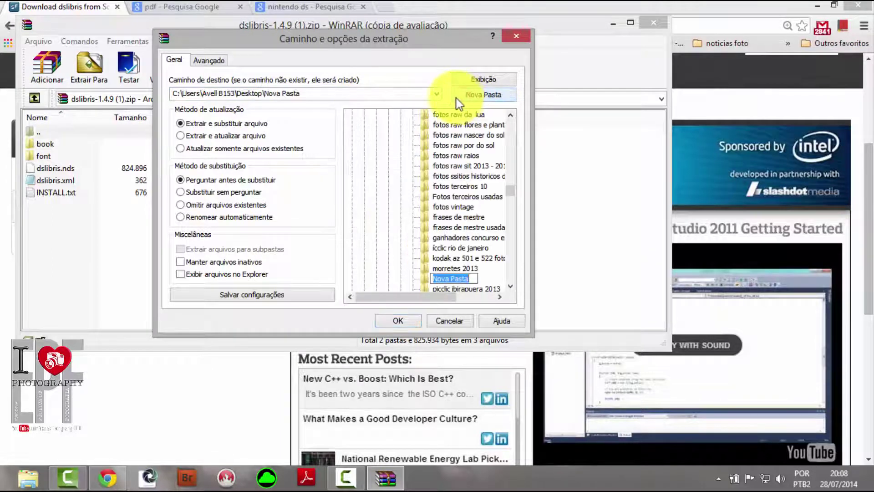
type("d")
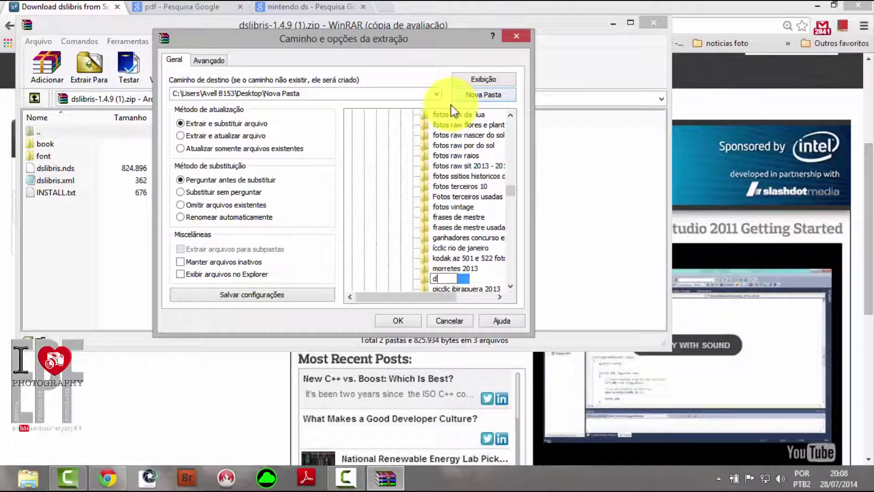
type("slib")
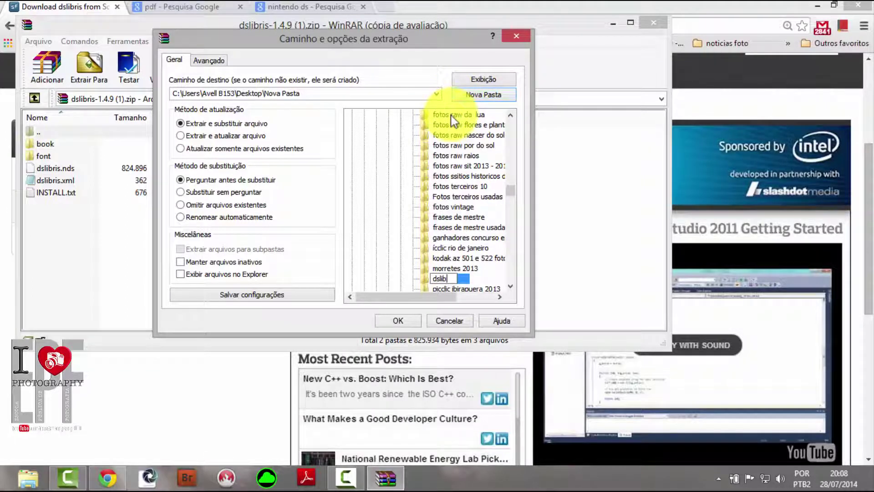
type("ri")
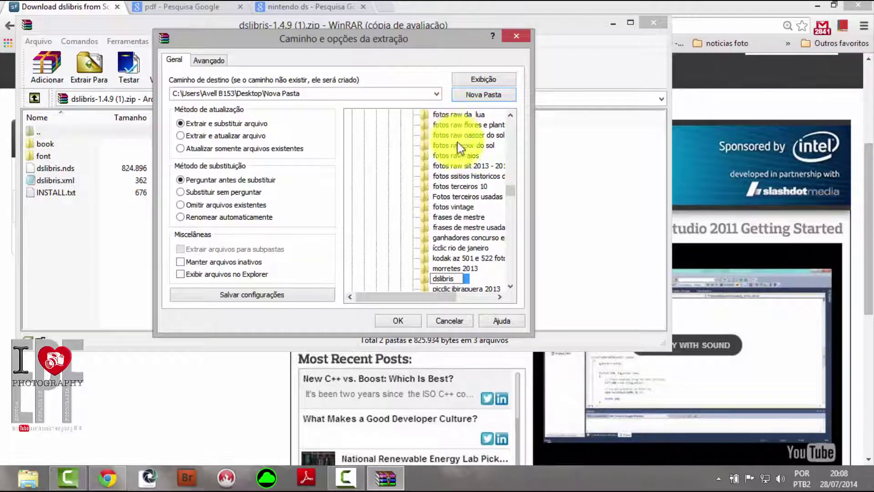
type("s")
key("Return")
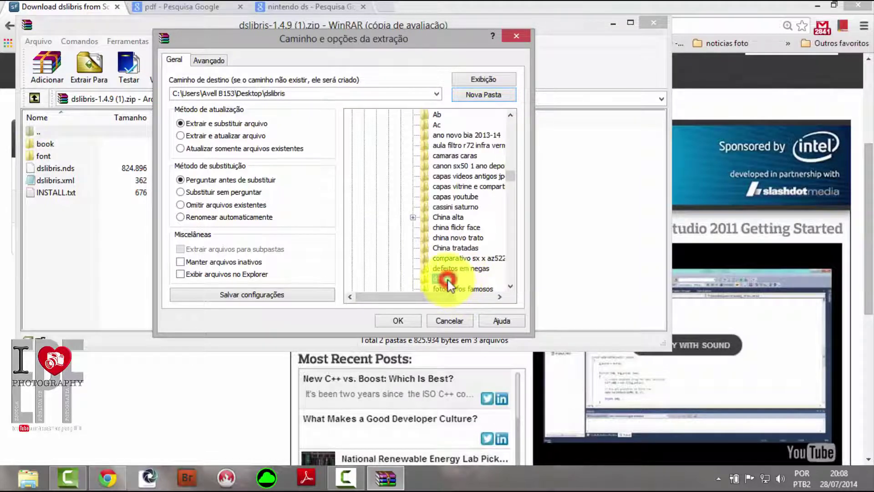
left_click(413, 324)
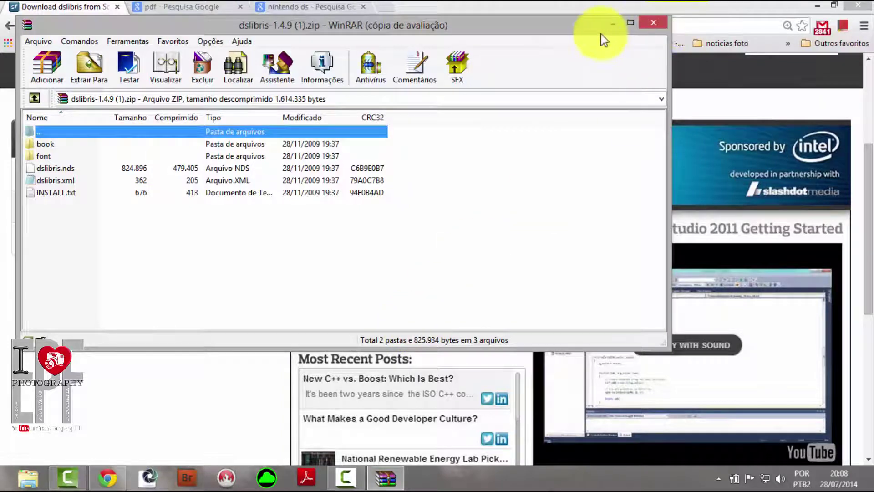
left_click(652, 22)
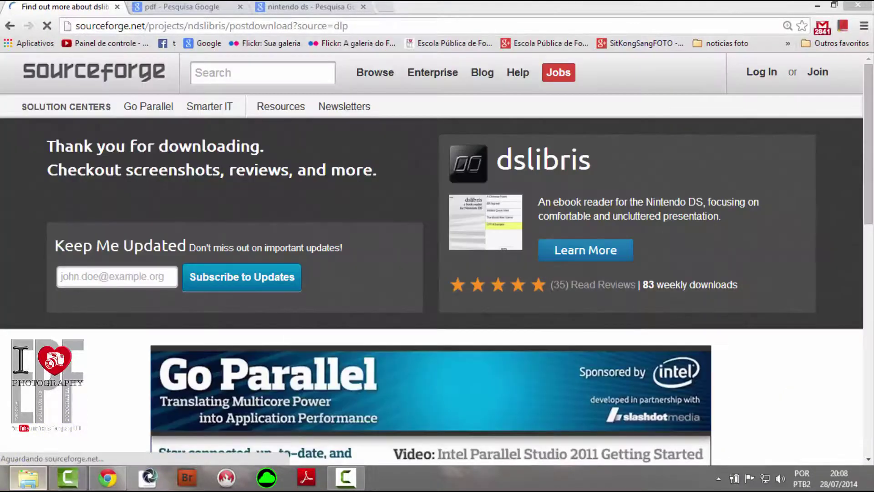
- Switch to File Explorer and open the dslibris folder on the desktop (Área de Trabalho)
left_click(28, 478)
left_click(196, 196)
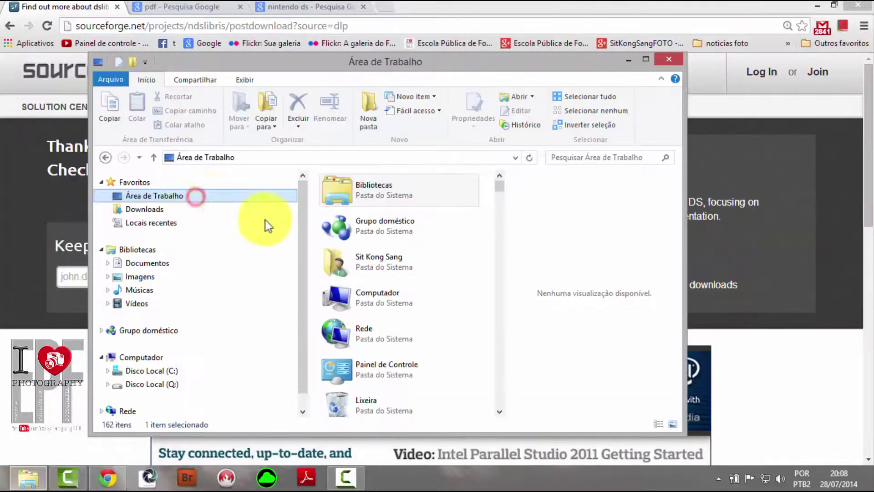
left_click(447, 280)
scroll(450, 287, "down", 15)
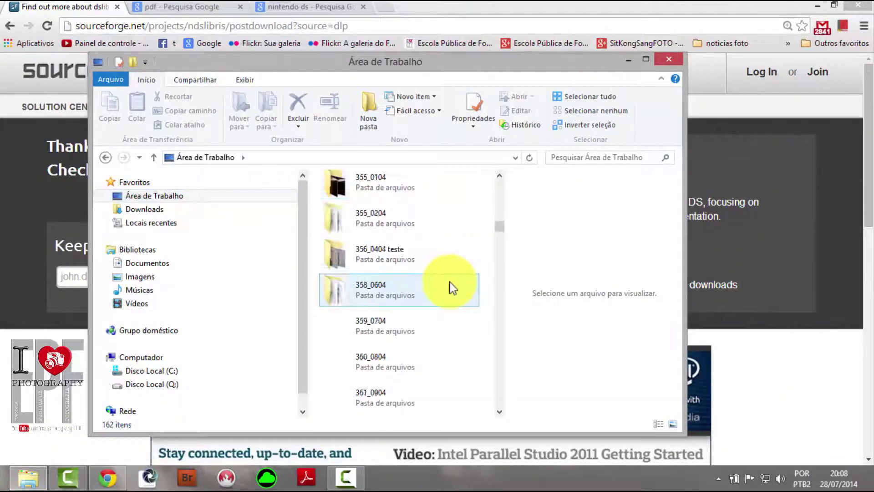
scroll(453, 287, "down", 8)
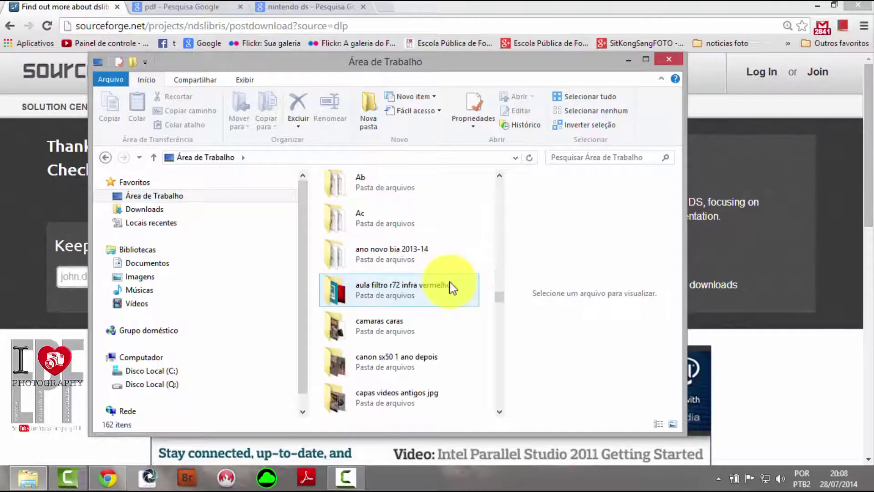
scroll(452, 287, "down", 4)
left_click(413, 321)
double_click(413, 320)
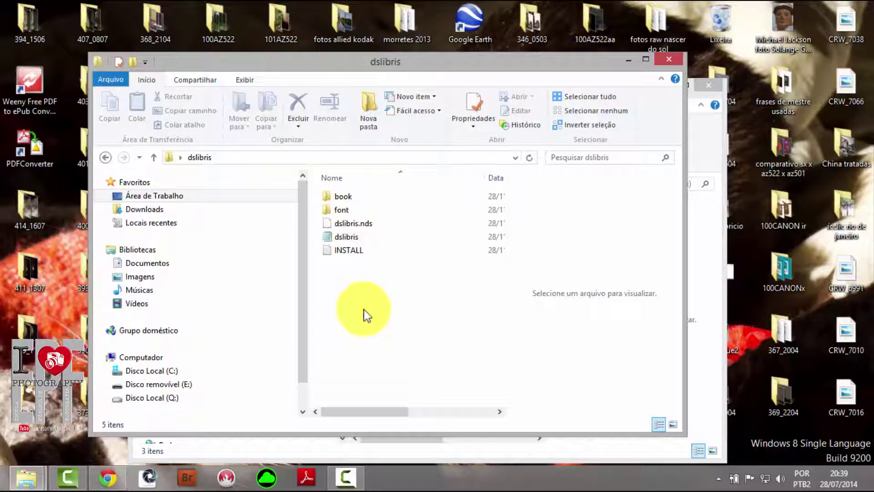
- Switch to Chrome, search Google for "pdf epub converter" in a new tab, and open the Online ePub converter result
left_click(110, 481)
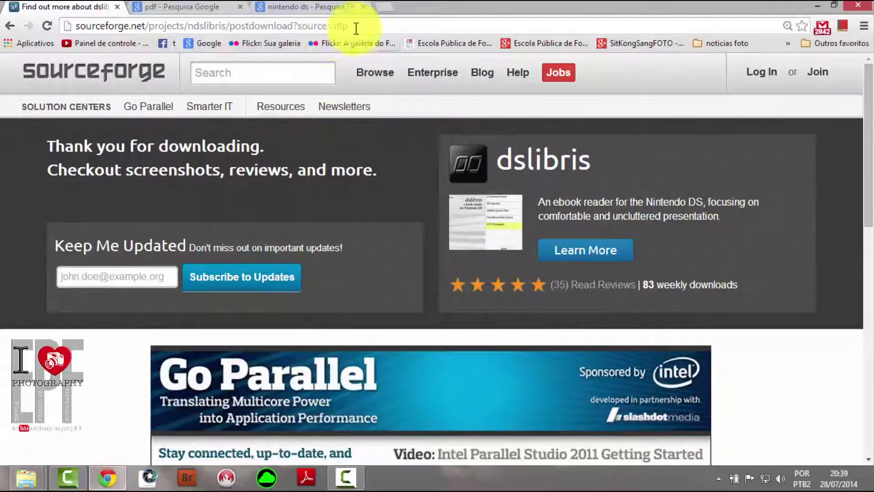
left_click(385, 7)
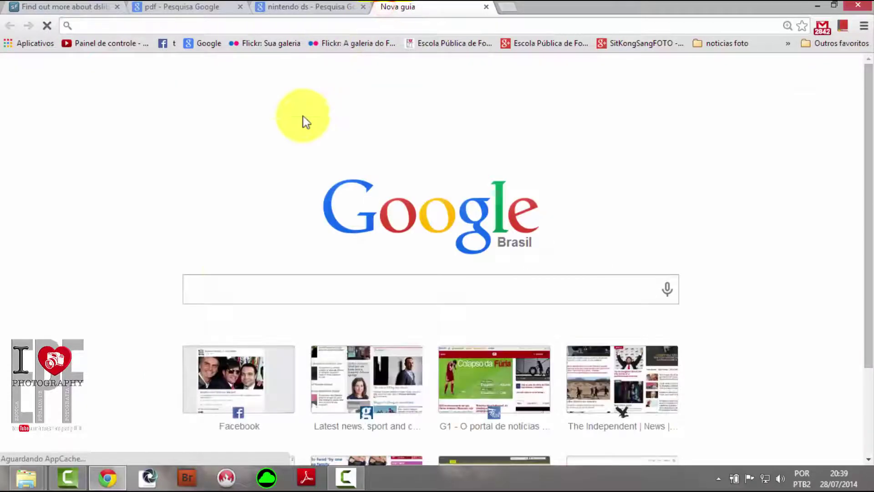
left_click(230, 285)
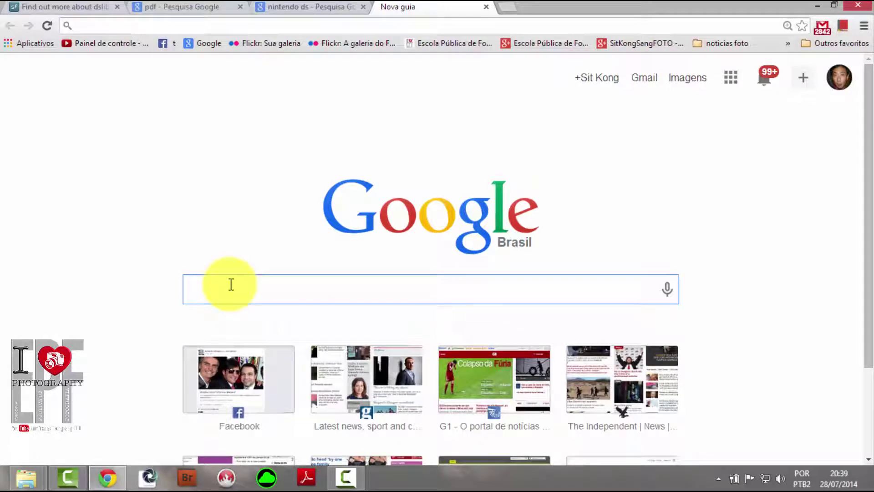
type("pdf")
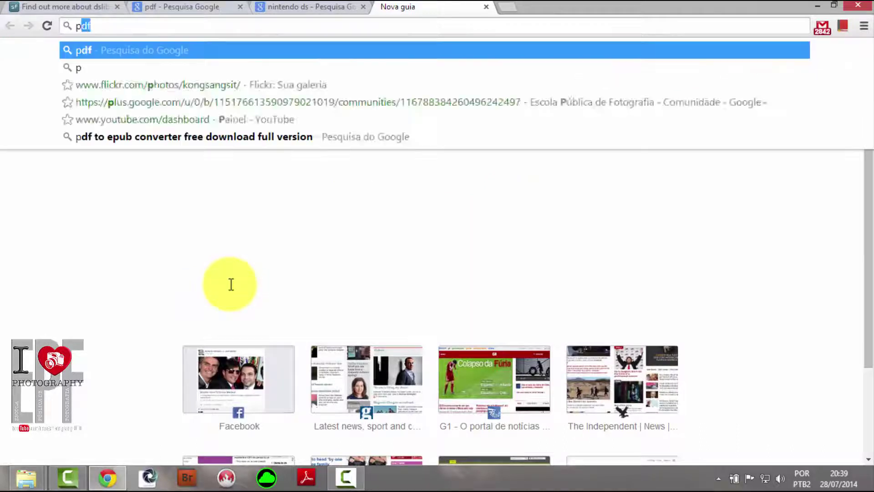
type(" epu")
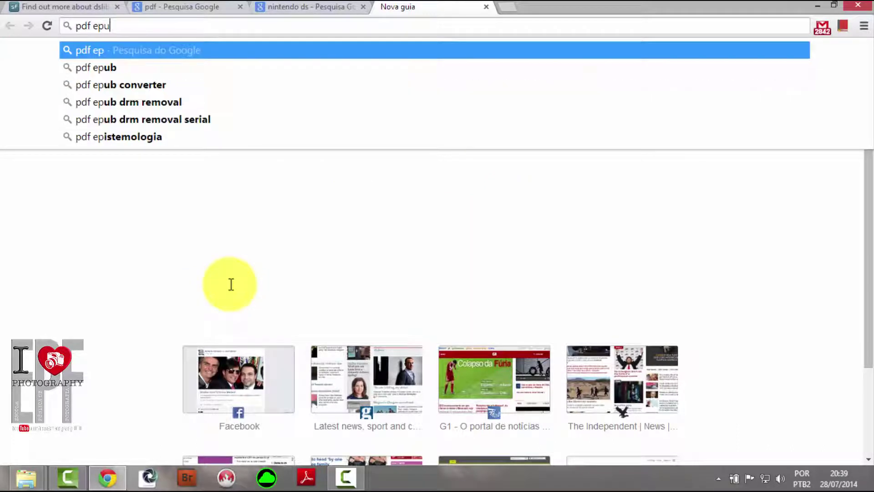
type("b con")
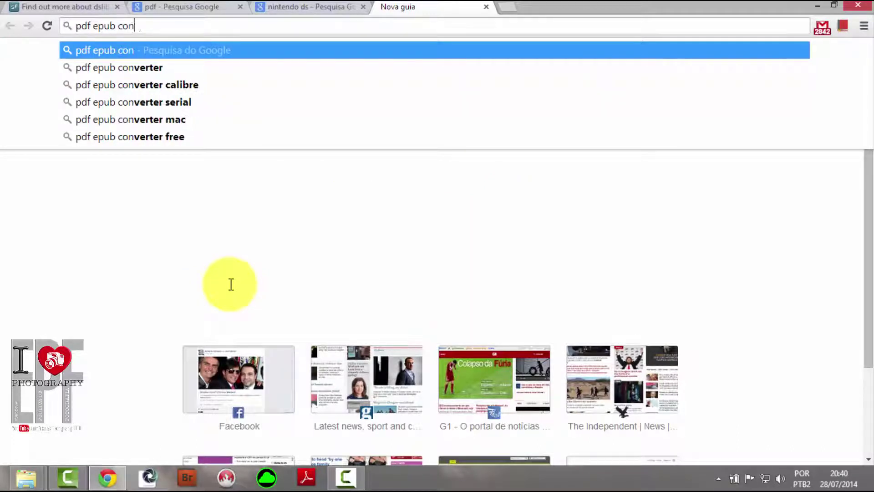
type("verter")
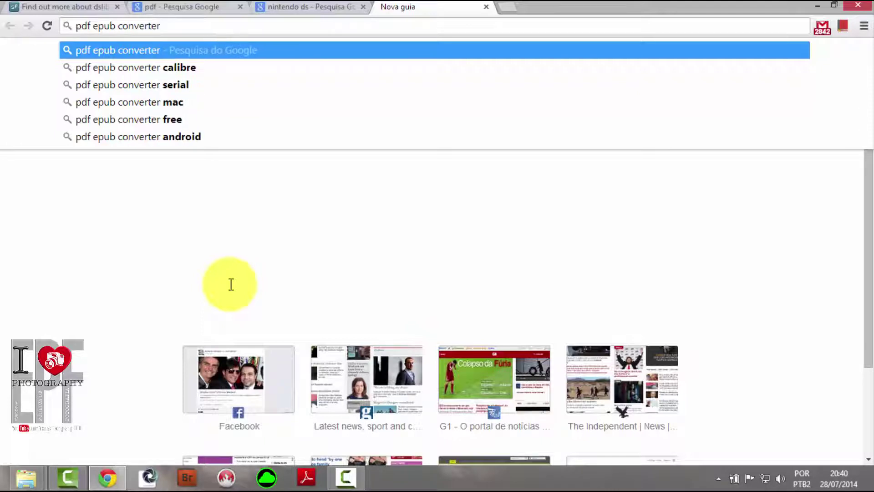
key("Return")
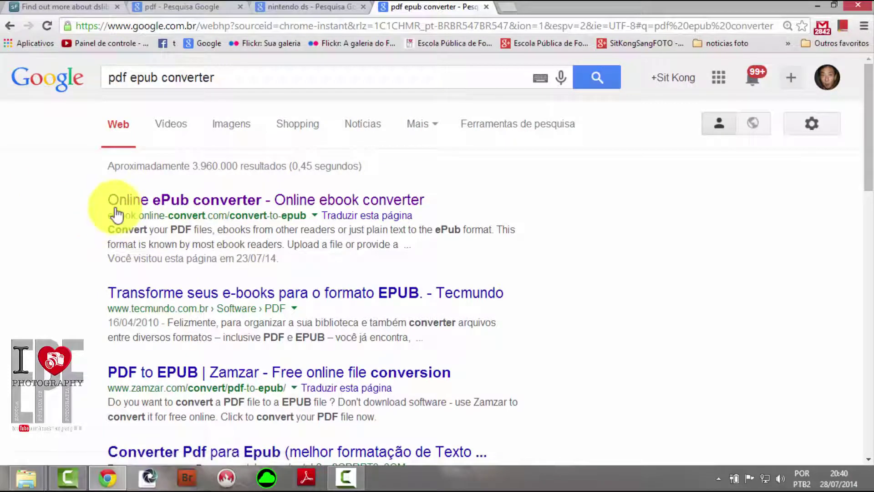
left_click(117, 203)
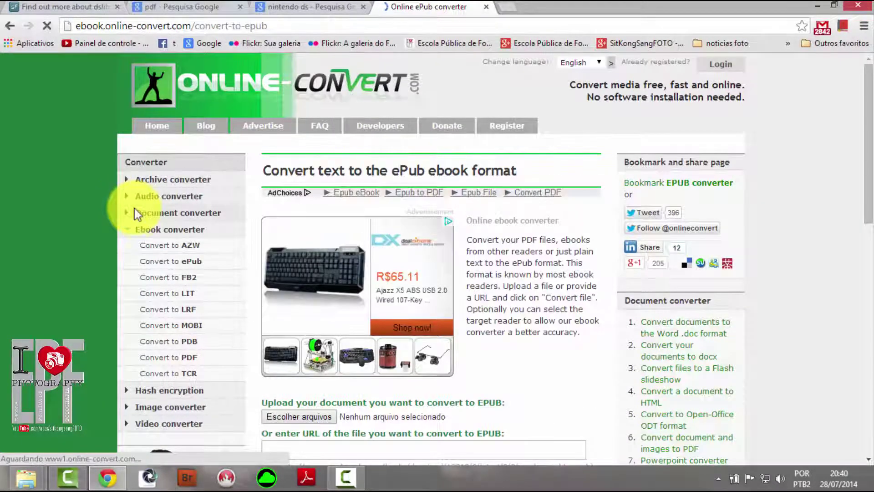
- Start choosing a file to upload on the ePub converter page and browse to the Documentos > ebooks folder
scroll(135, 210, "down", 1)
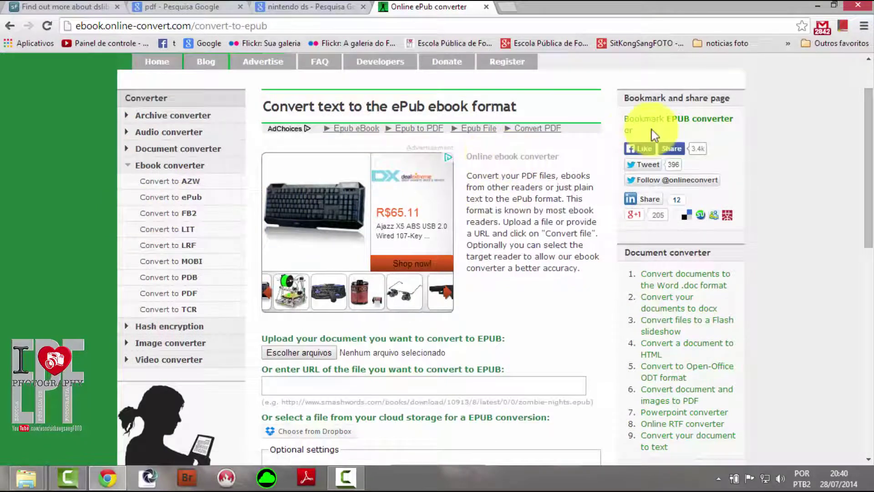
scroll(594, 209, "down", 4)
scroll(593, 210, "up", 5)
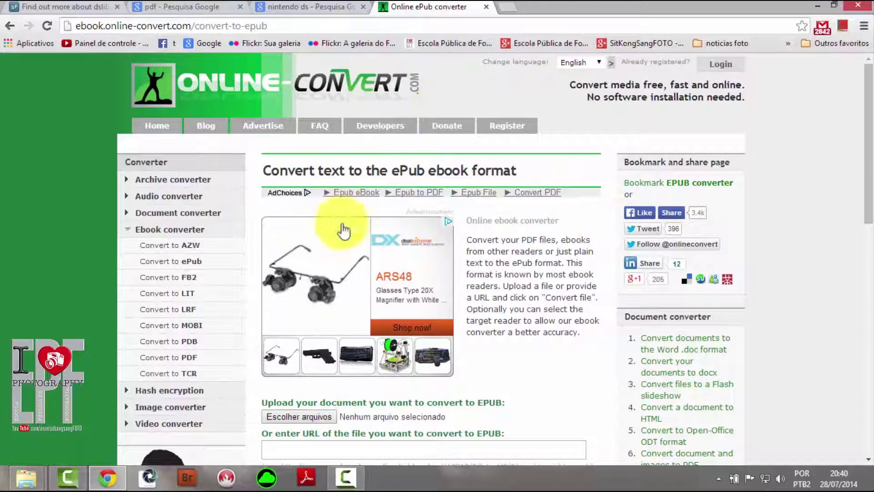
scroll(475, 226, "down", 5)
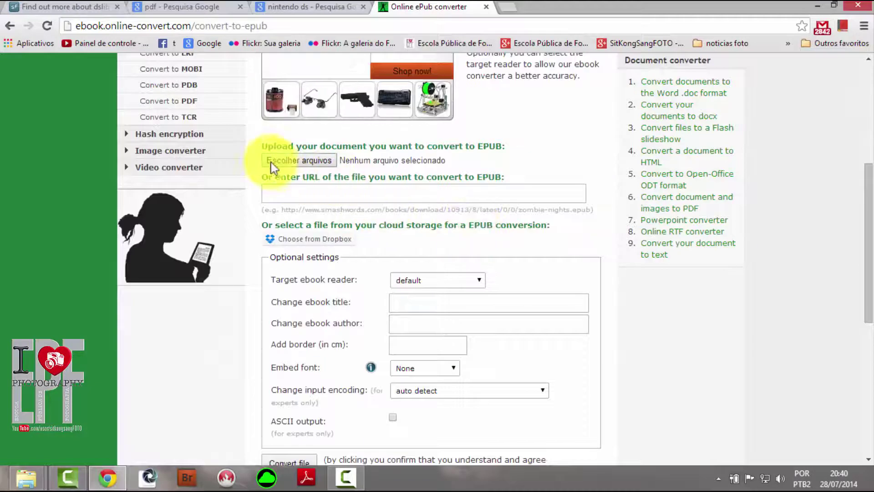
left_click(313, 160)
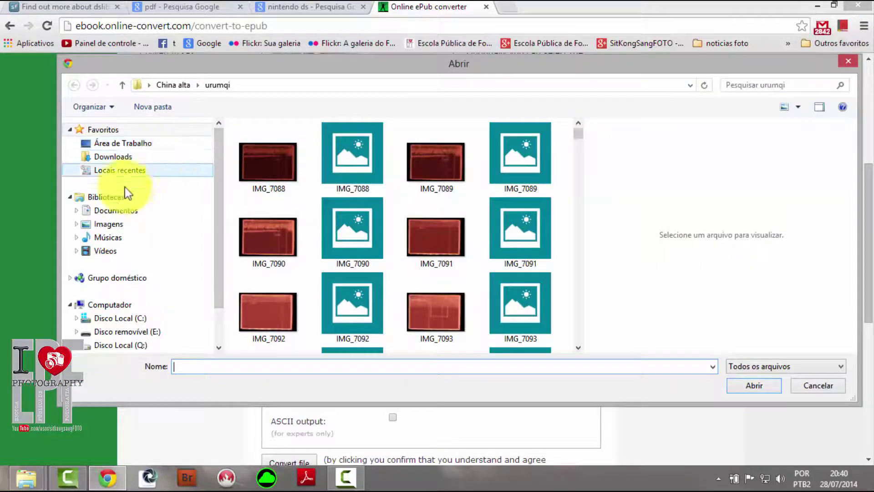
left_click(76, 211)
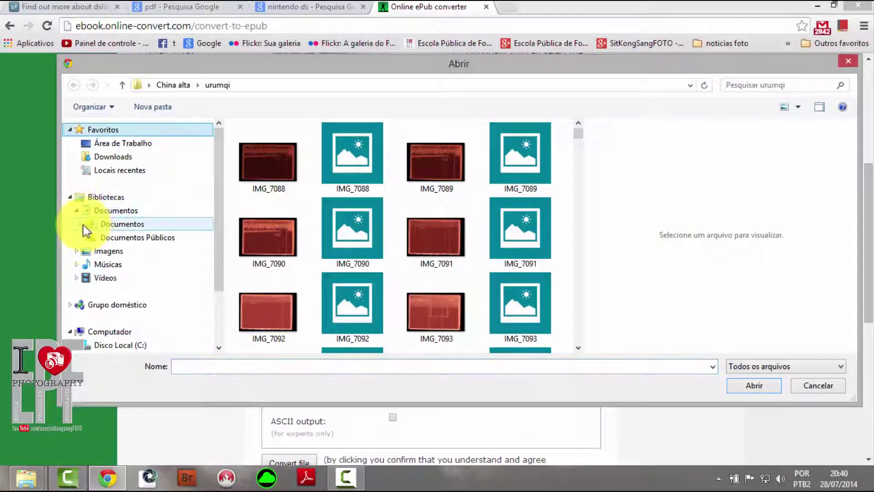
left_click(84, 225)
left_click(119, 245)
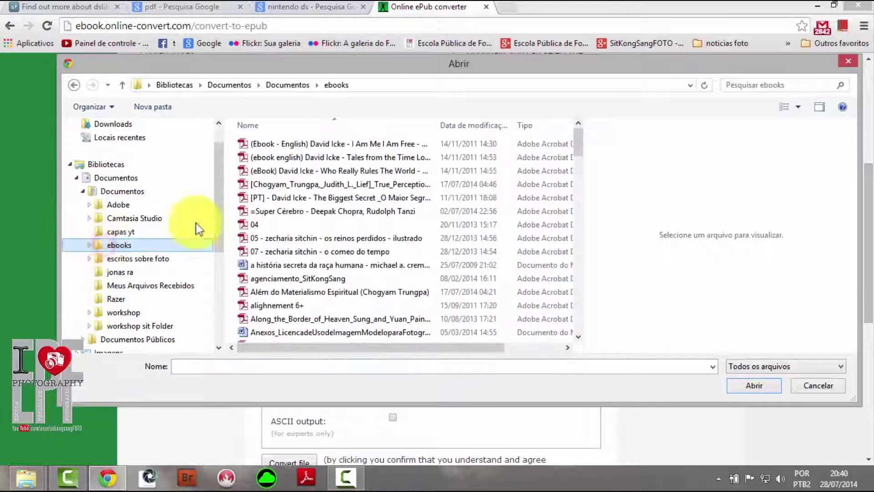
- Find the Emerald Tablet PDF in the ebooks folder and attach it as the document to convert to EPUB
left_click(378, 213)
scroll(378, 221, "down", 2)
scroll(378, 222, "down", 1)
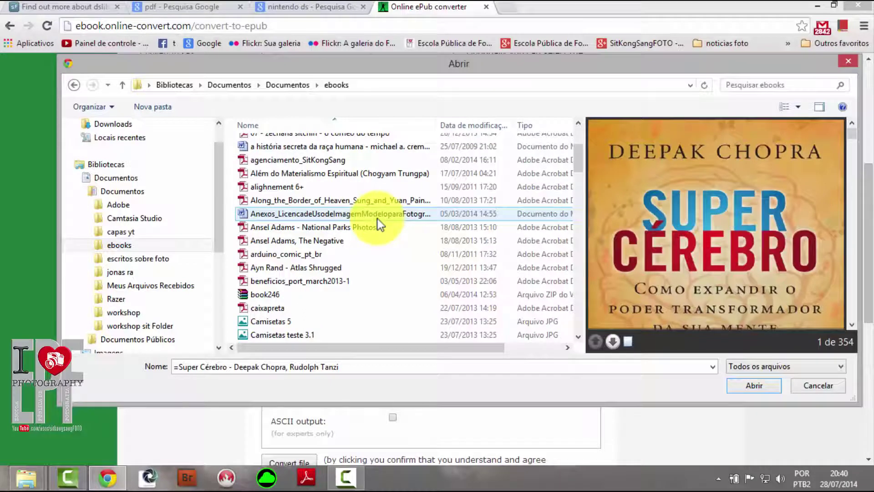
scroll(378, 223, "down", 2)
scroll(378, 223, "down", 1)
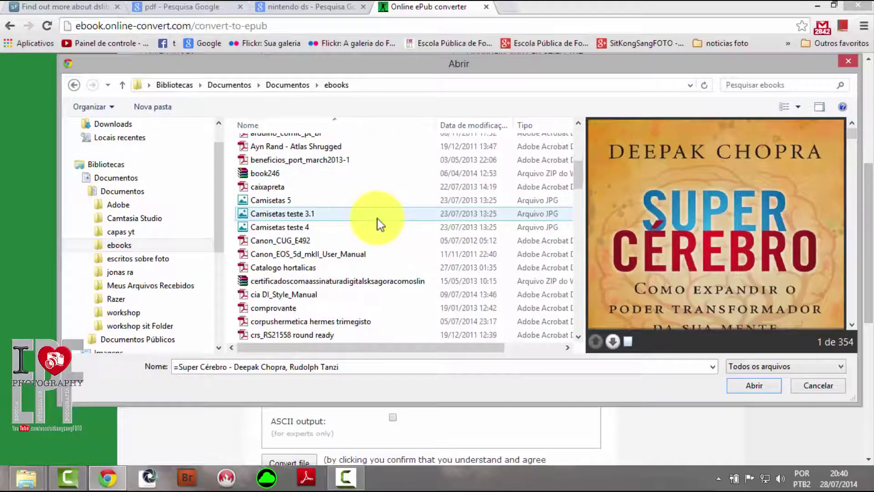
scroll(378, 224, "down", 2)
scroll(378, 223, "down", 4)
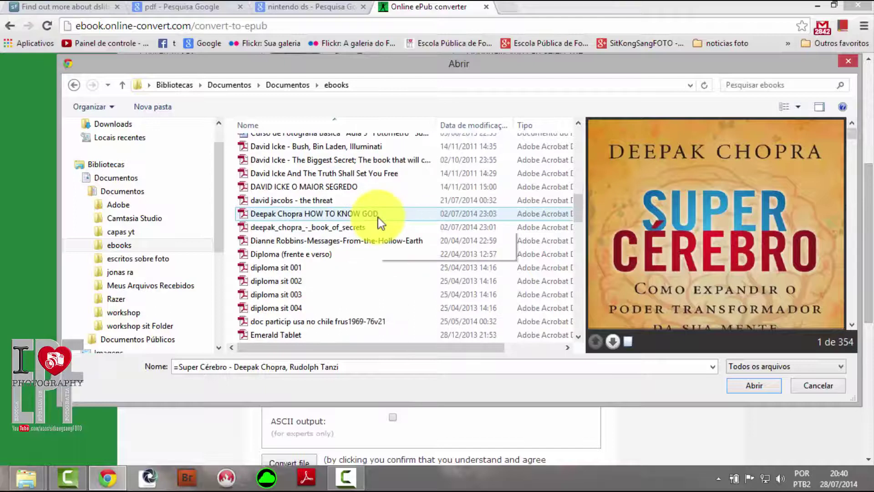
scroll(378, 217, "down", 1)
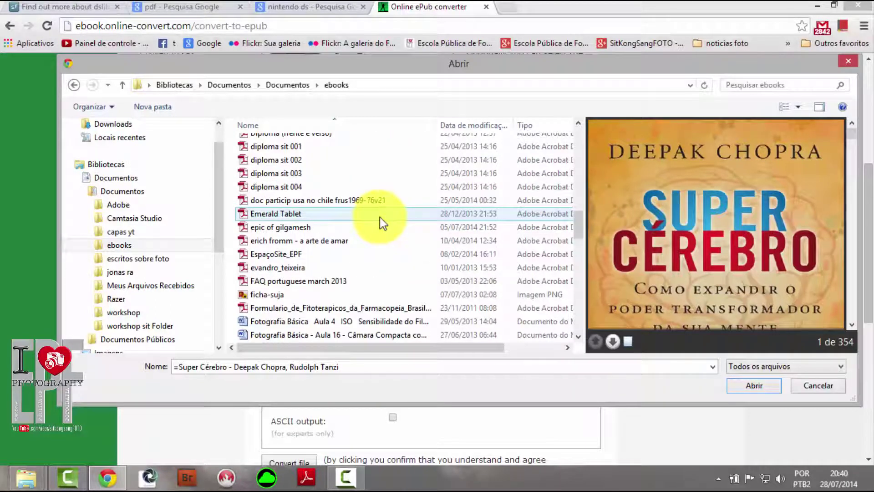
left_click(276, 217)
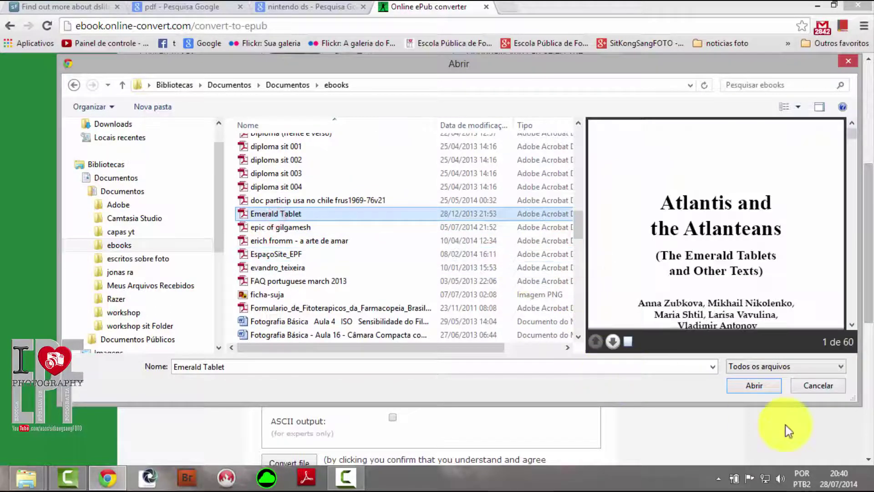
left_click(756, 387)
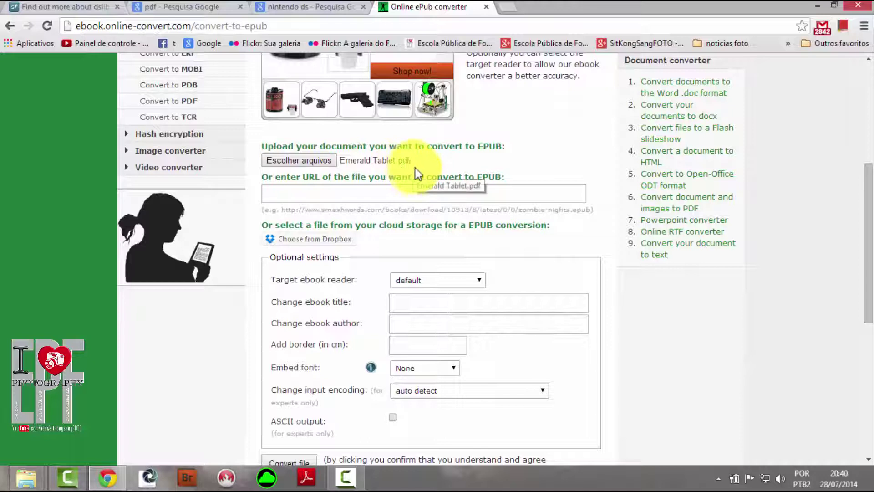
- Convert the attached Emerald Tablet PDF to EPUB, leaving the optional settings at their defaults, and let the result download
scroll(447, 264, "down", 3)
scroll(449, 264, "down", 2)
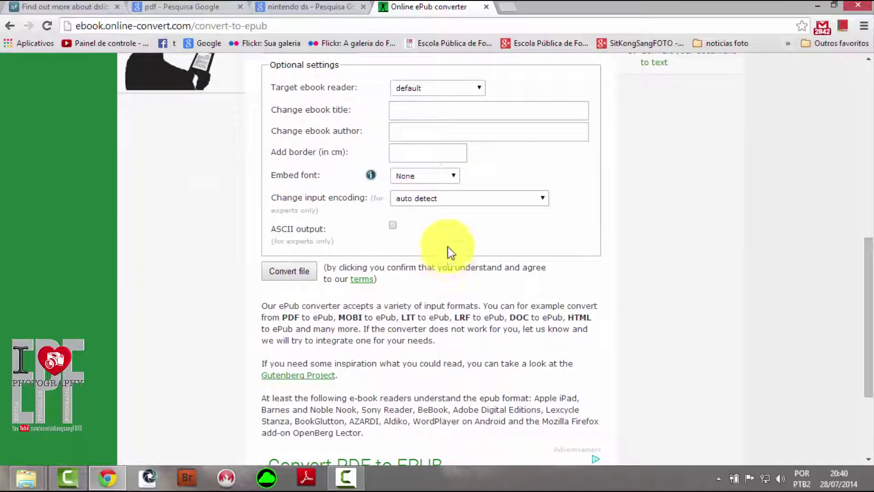
left_click(301, 275)
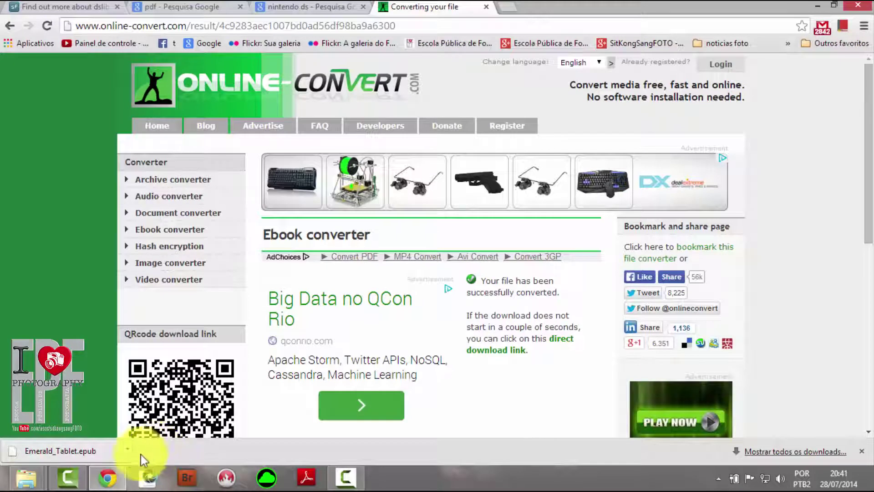
- Show the downloaded Emerald_Tablet.epub in its Downloads folder and expand Disco removível (E:) in the folder tree
left_click(127, 452)
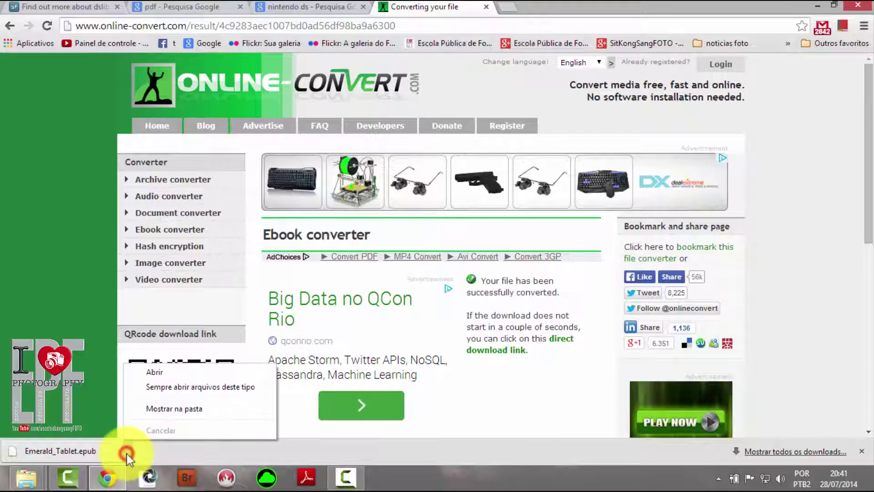
left_click(157, 409)
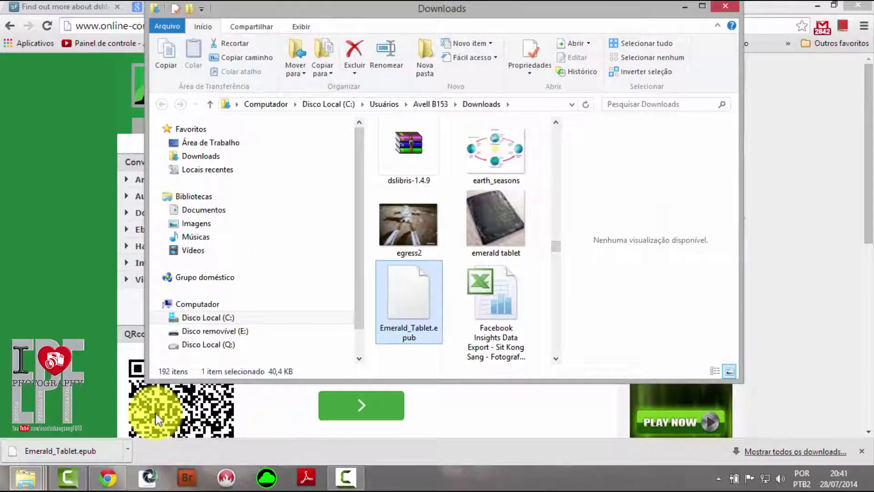
left_click(400, 298)
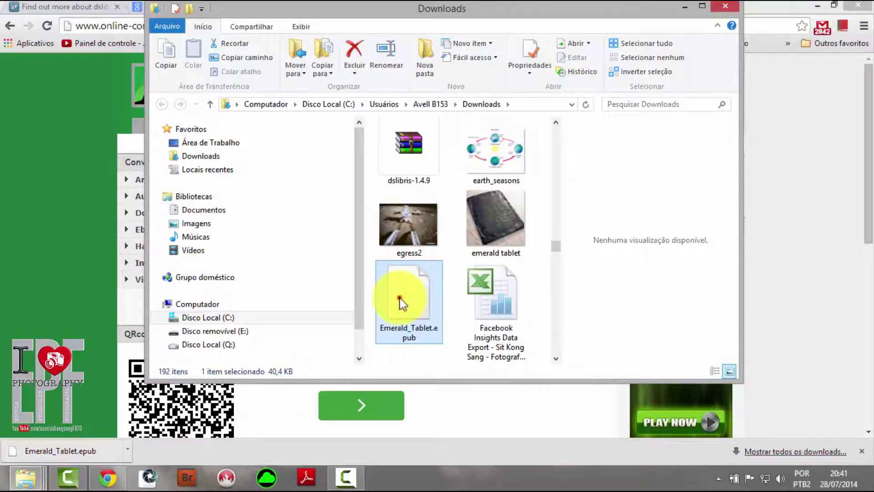
left_click_drag(356, 278, 354, 324)
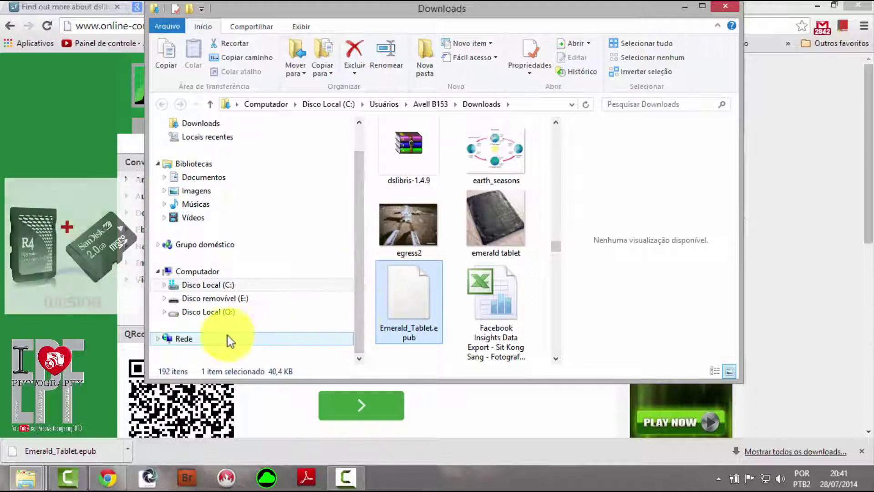
left_click(165, 300)
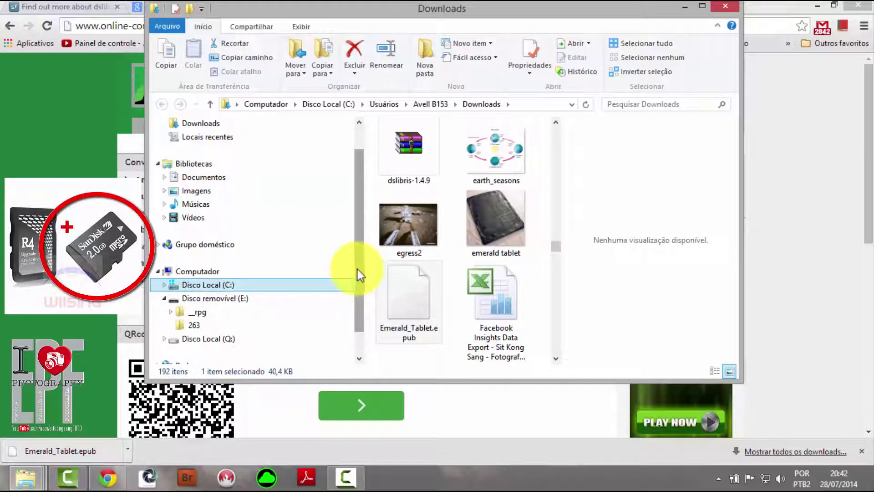
- Open the dslibris folder on the desktop (Área de Trabalho) and copy all its contents to the root of Disco removível (E:)
left_click_drag(357, 270, 359, 234)
left_click(211, 142)
scroll(236, 325, "down", 2)
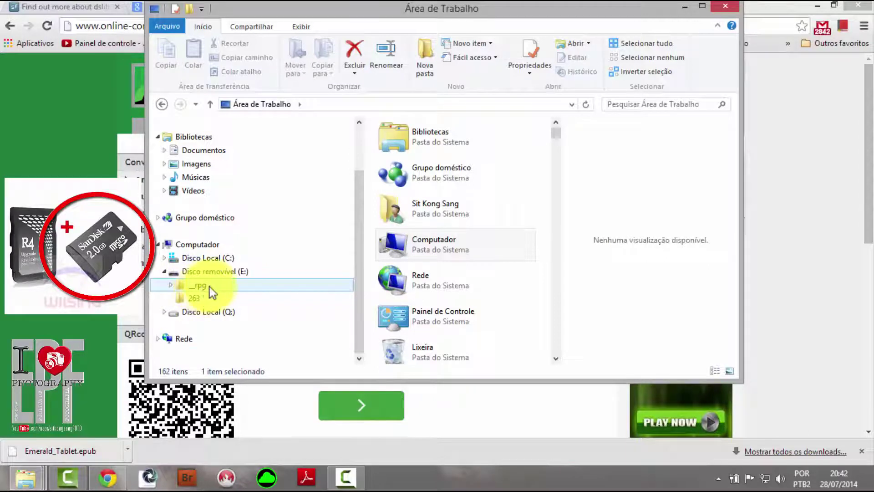
left_click(500, 276)
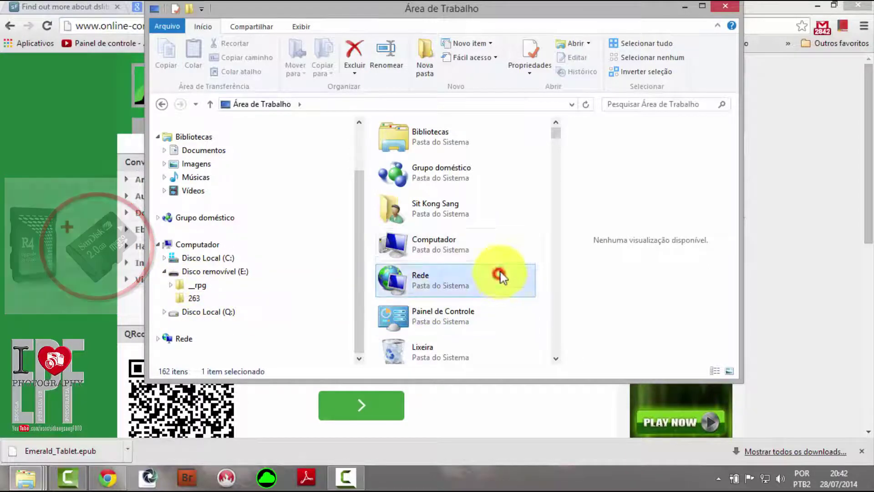
scroll(501, 276, "down", 20)
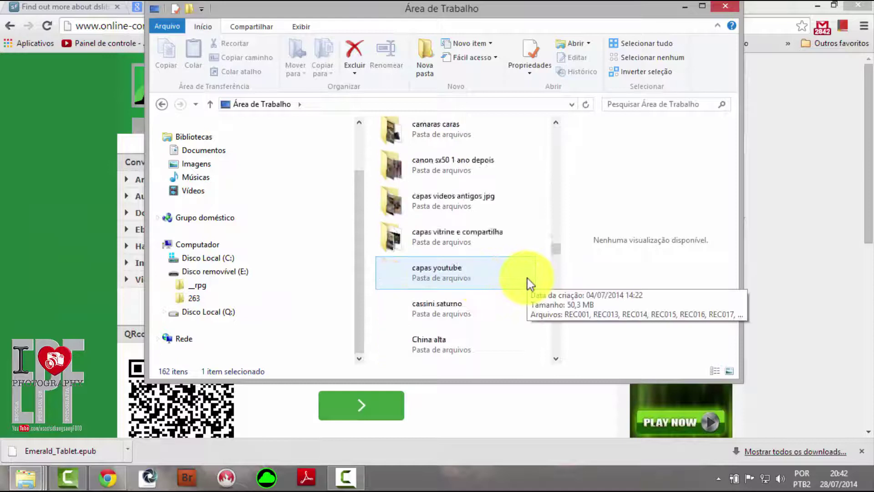
scroll(527, 277, "down", 3)
double_click(420, 242)
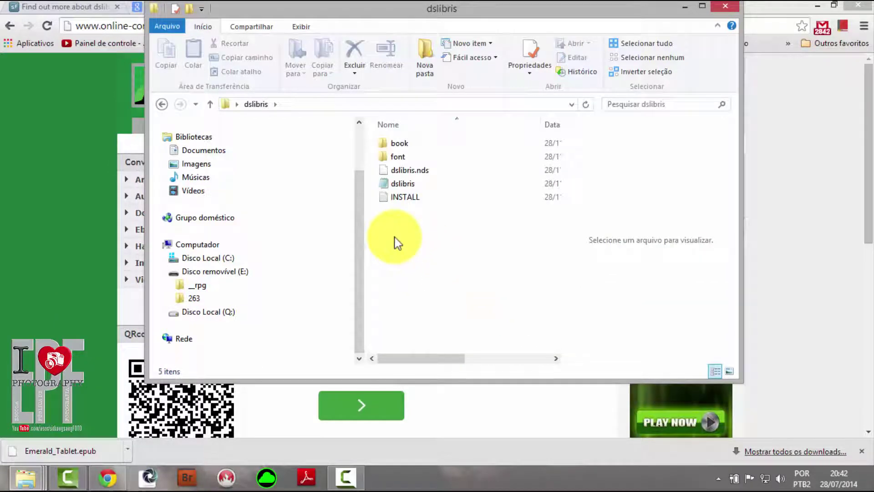
left_click_drag(395, 239, 233, 273)
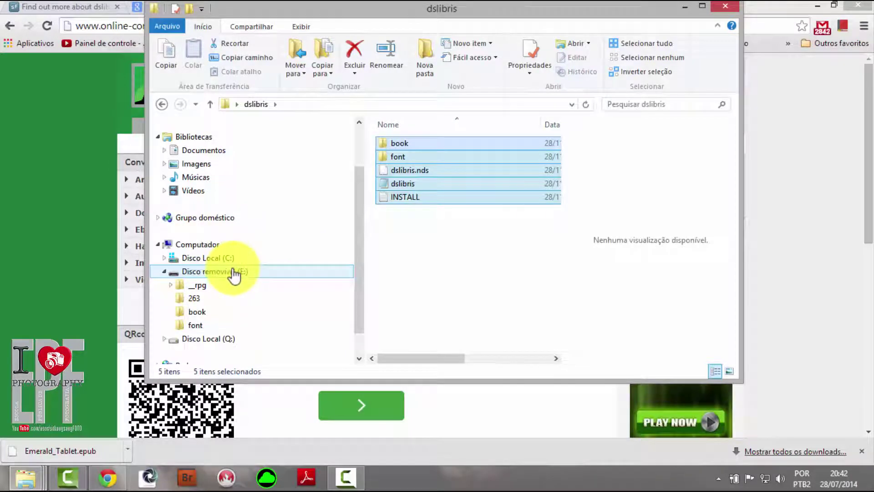
left_click(188, 273)
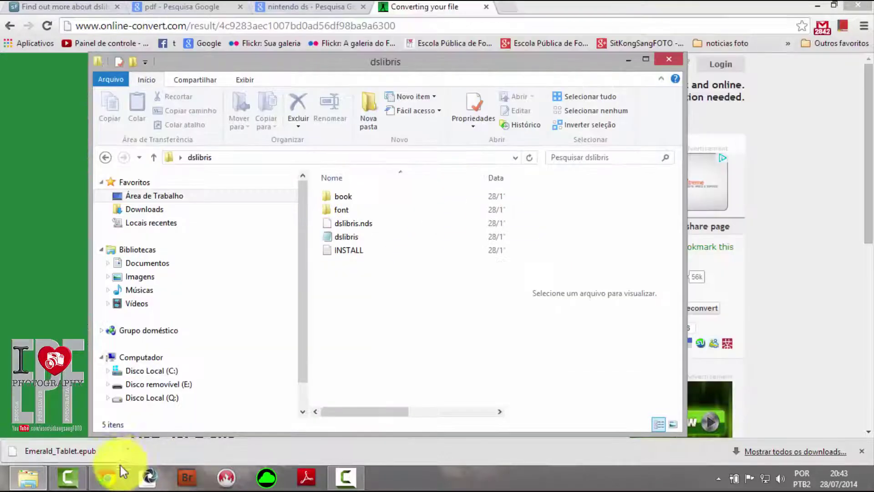
- Show Emerald_Tablet.epub in the Downloads folder again and copy it into the book folder on Disco removível (E:)
left_click(132, 449)
left_click(166, 410)
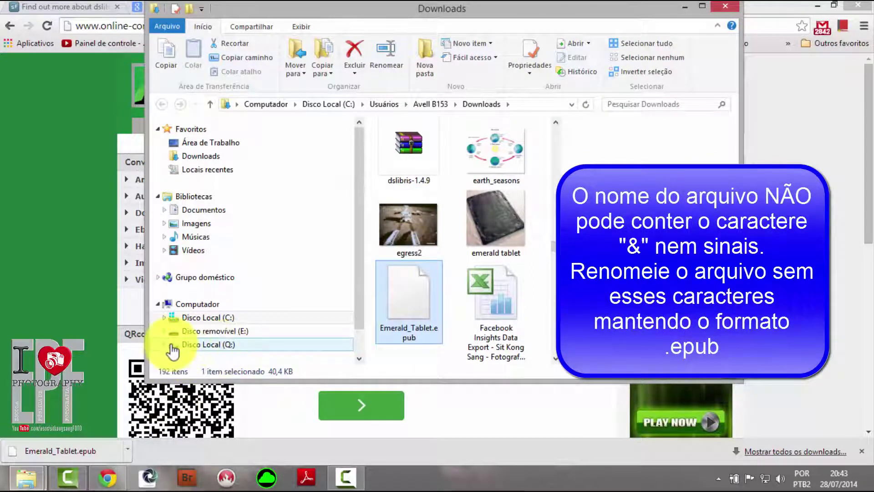
left_click(163, 331)
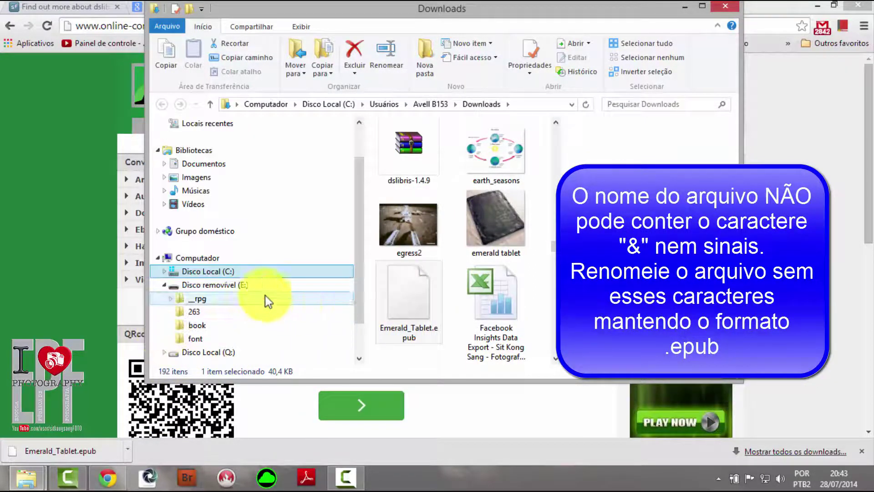
left_click_drag(361, 289, 359, 321)
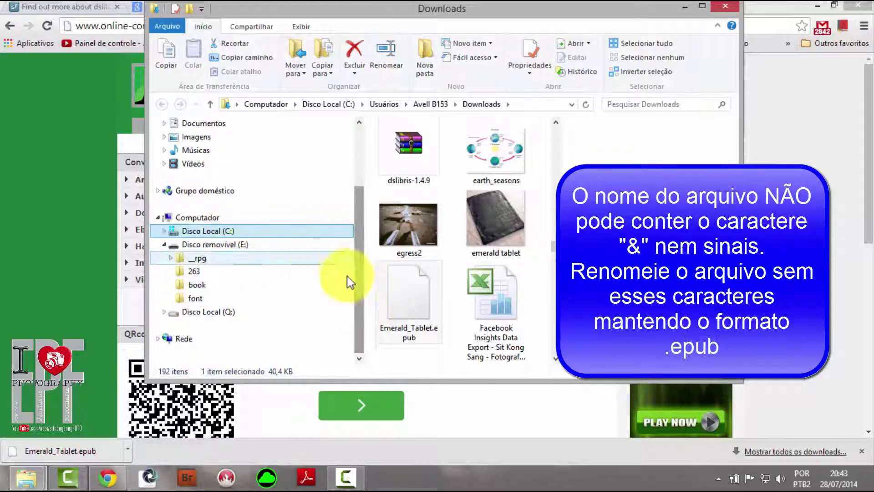
left_click(387, 315)
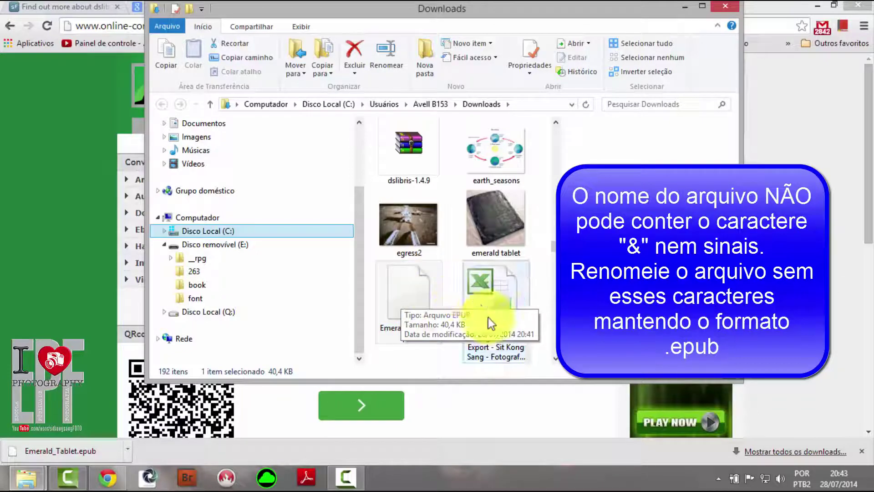
left_click_drag(420, 348, 192, 288)
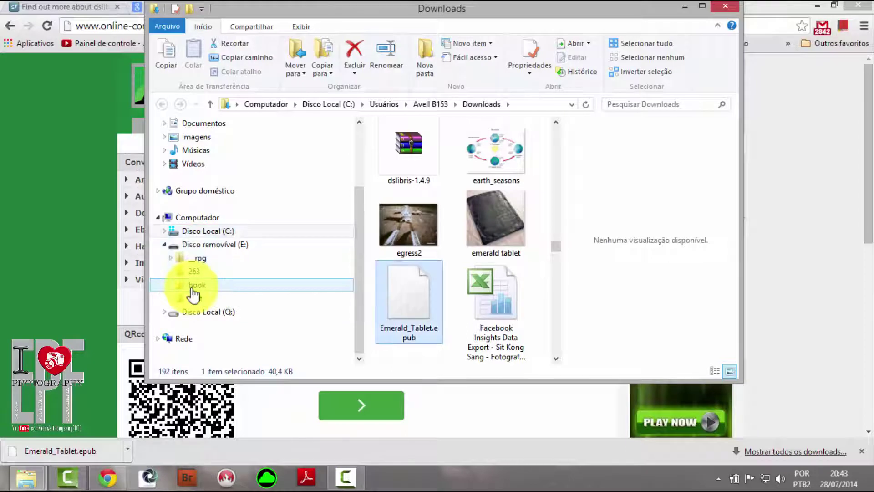
- Check the contents of the book folder on Disco removível (E:) and close the File Explorer window
left_click(193, 288)
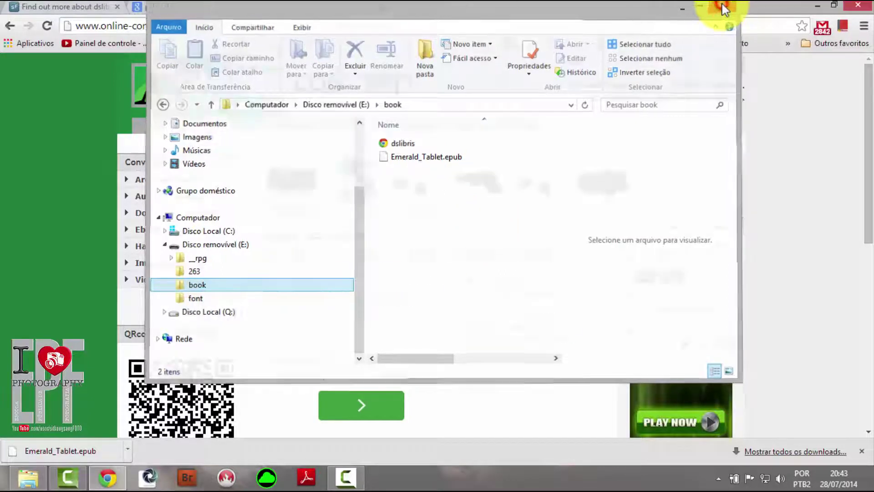
left_click(725, 8)
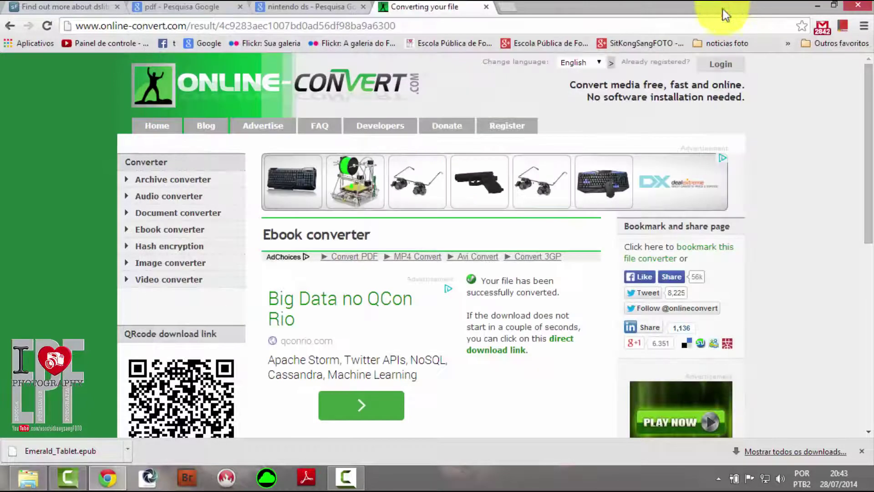
left_click(716, 481)
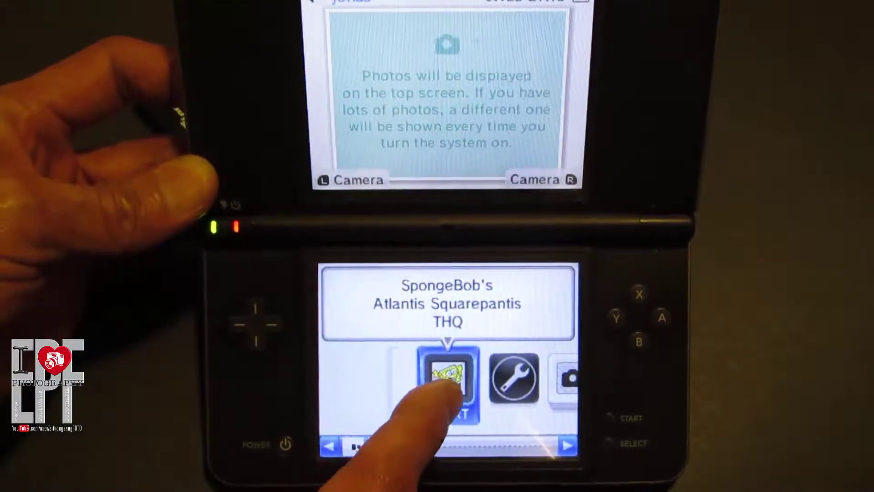
left_click(449, 381)
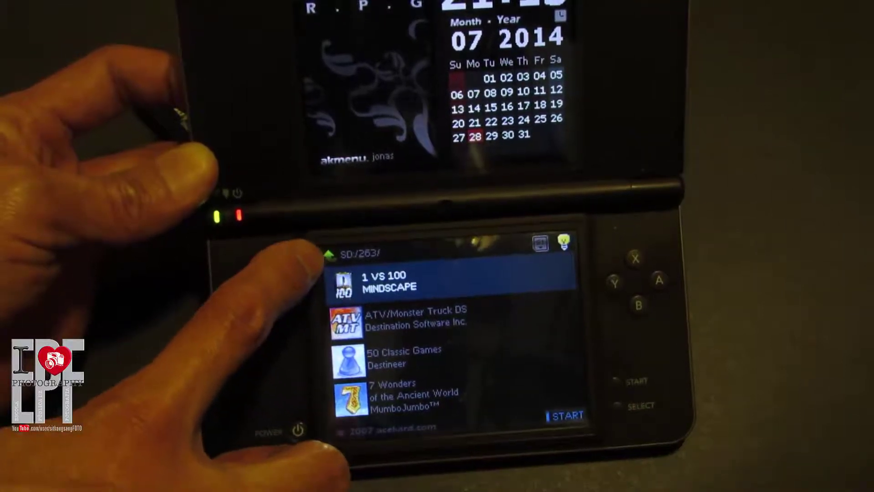
left_click(332, 256)
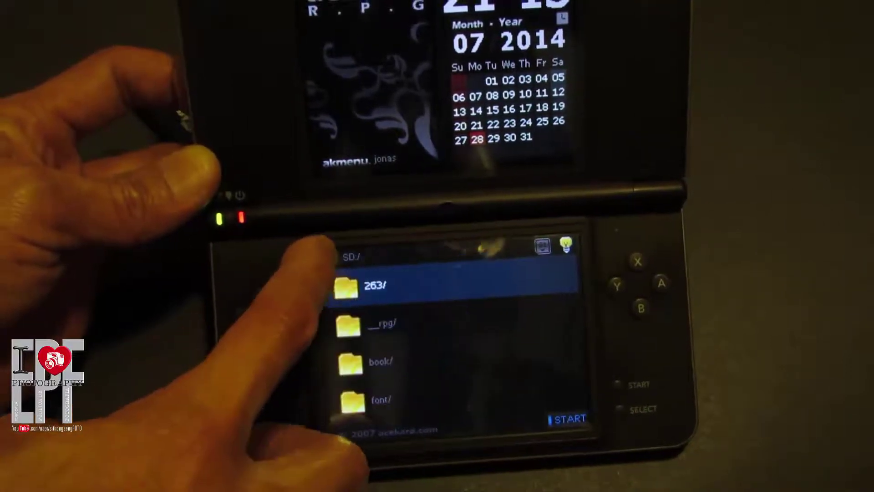
key("Down")
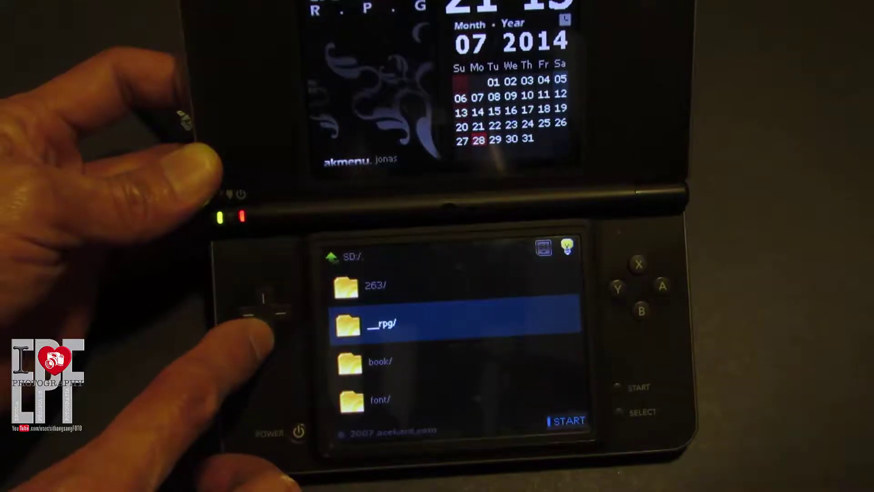
key("Down")
key("Down")
key("Down")
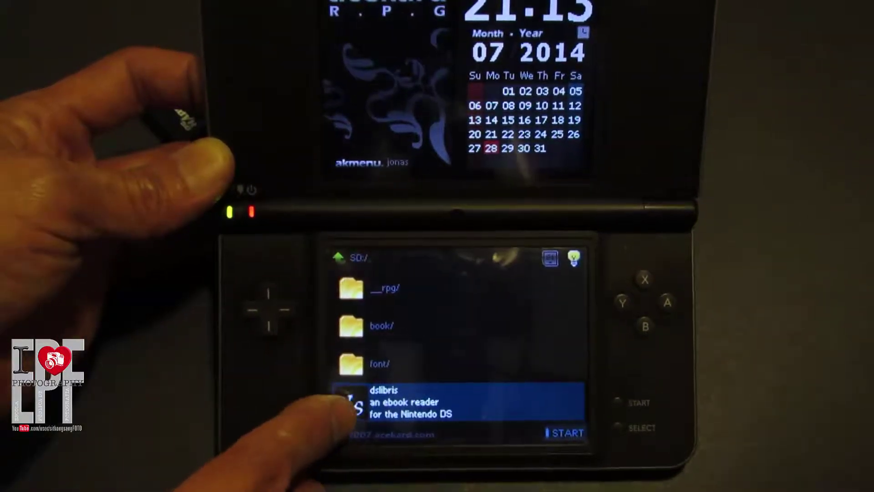
left_click(350, 400)
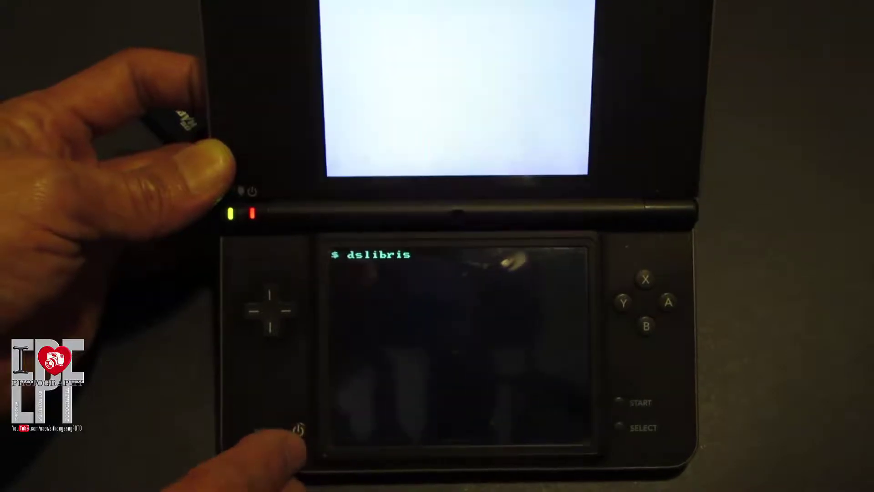